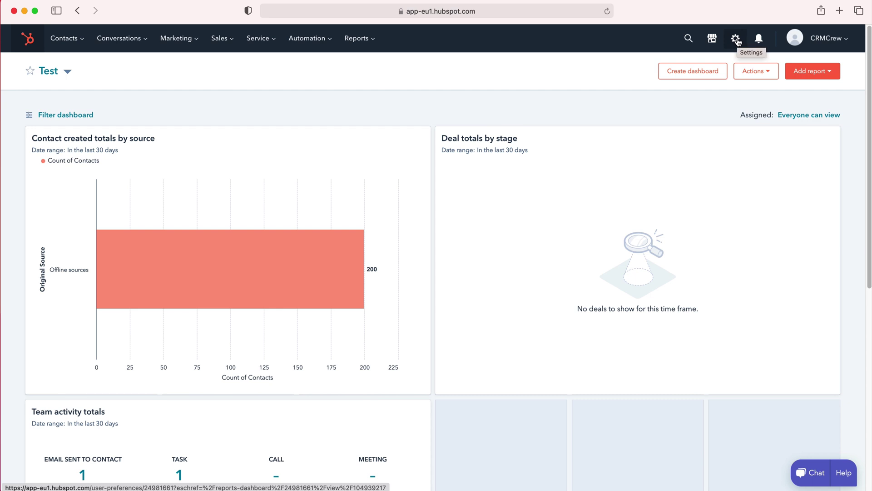
# Go from the settings gear to the Data Management Properties page, listing contact properties.
pyautogui.click(735, 39)
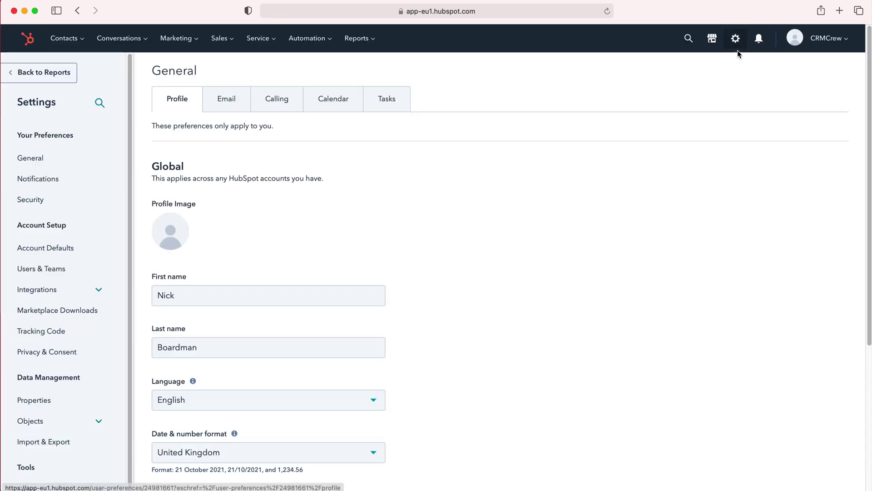
pyautogui.scroll(-1, 71, 278)
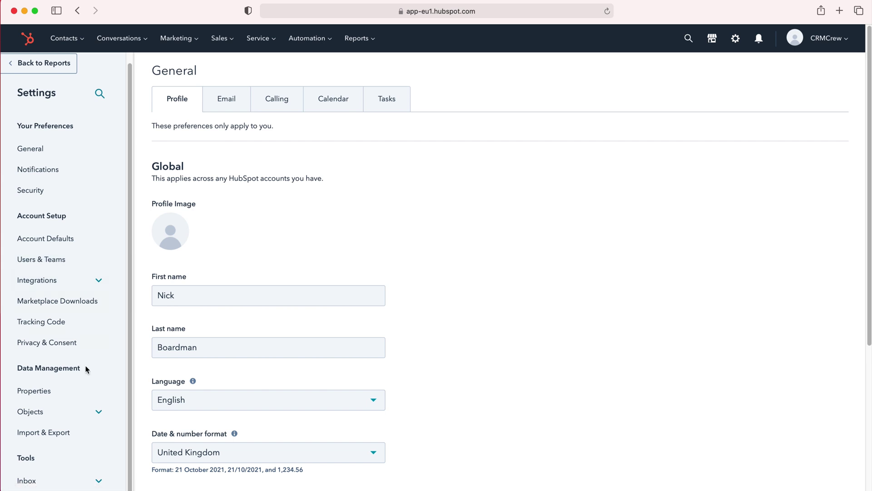
pyautogui.moveTo(85, 367); pyautogui.dragTo(17, 368)
pyautogui.click(31, 368)
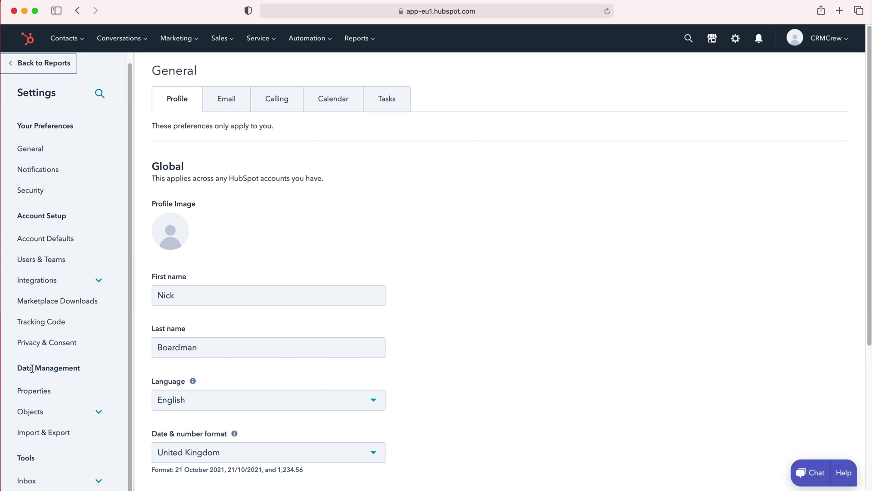
pyautogui.click(36, 394)
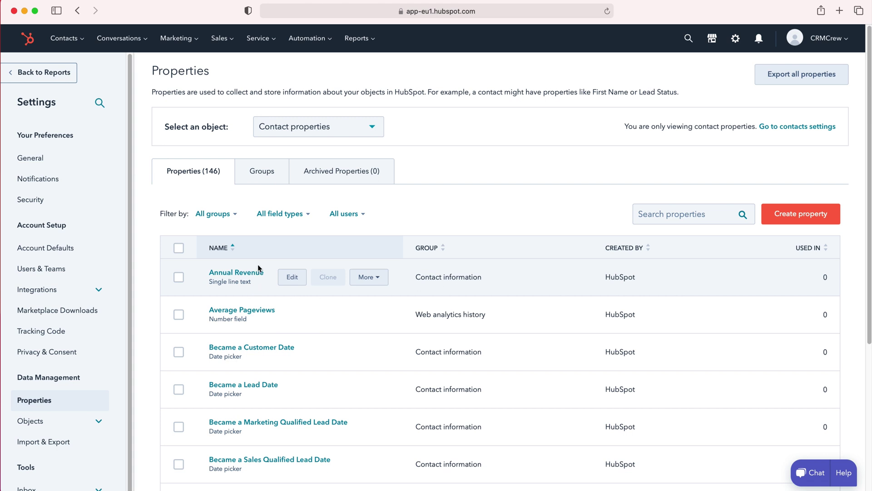
# Expand the 'Select an object' dropdown to choose which object's properties to view.
pyautogui.moveTo(200, 127); pyautogui.dragTo(238, 125)
pyautogui.click(236, 127)
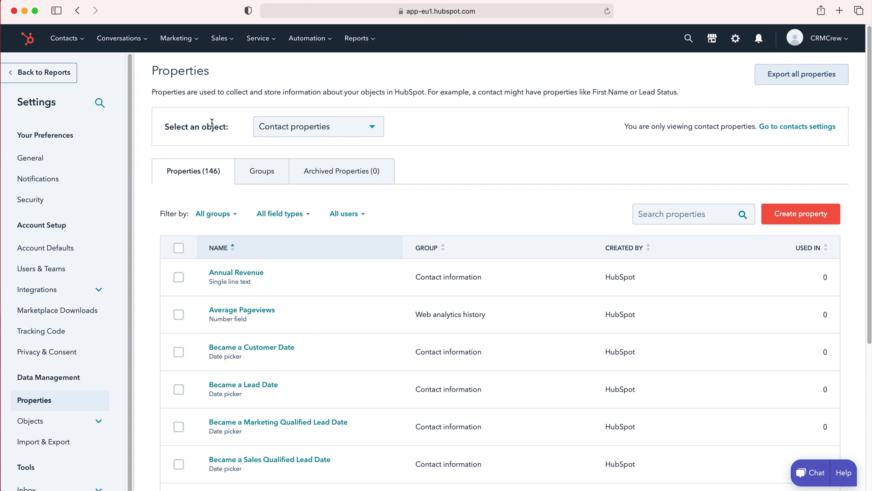
pyautogui.click(333, 134)
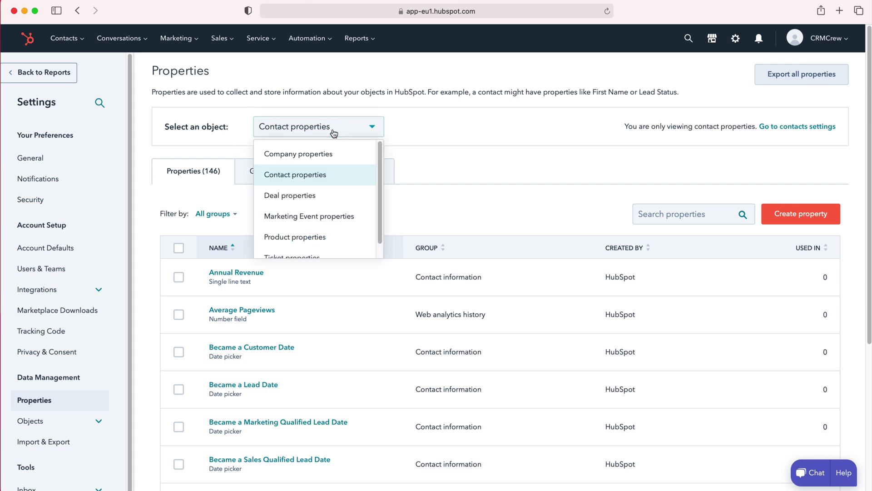
# Switch the list to Company properties and scroll through the 80 entries.
pyautogui.click(323, 154)
pyautogui.scroll(-1, 569, 176)
pyautogui.scroll(-5, 522, 225)
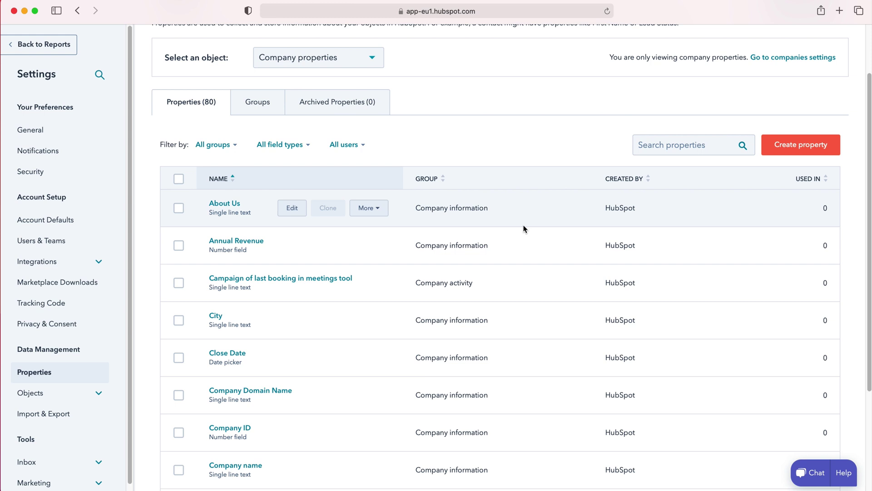
pyautogui.scroll(6, 522, 225)
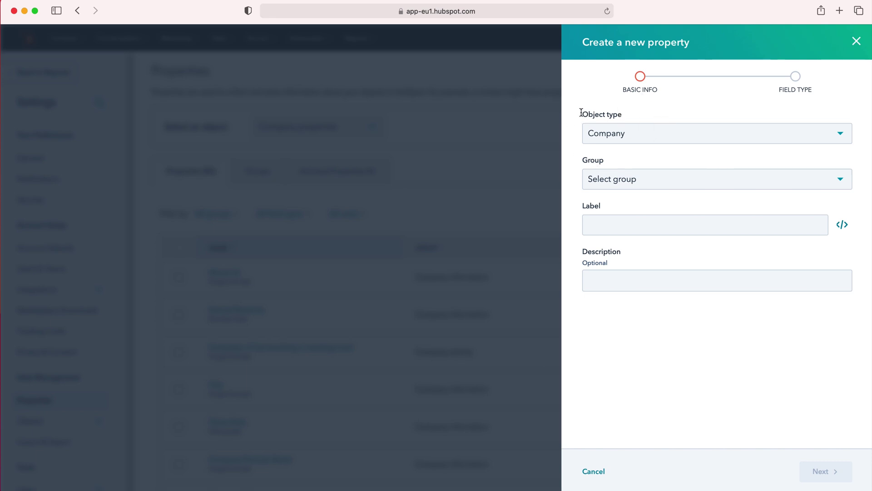
# Keep Company as the object type and place the property in the Company information group.
pyautogui.click(601, 118)
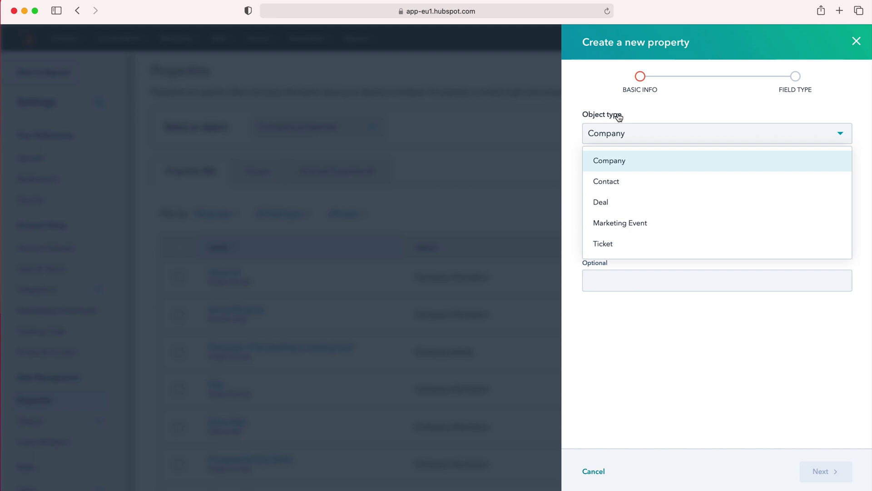
pyautogui.click(626, 162)
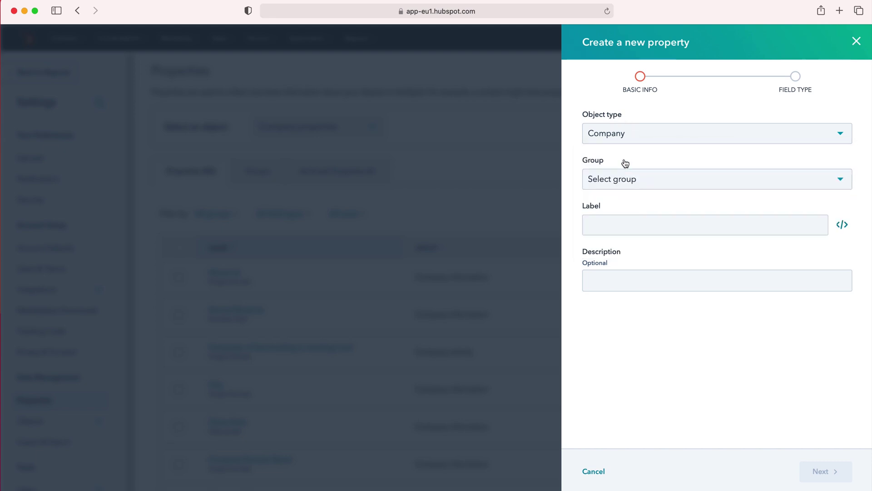
pyautogui.click(634, 188)
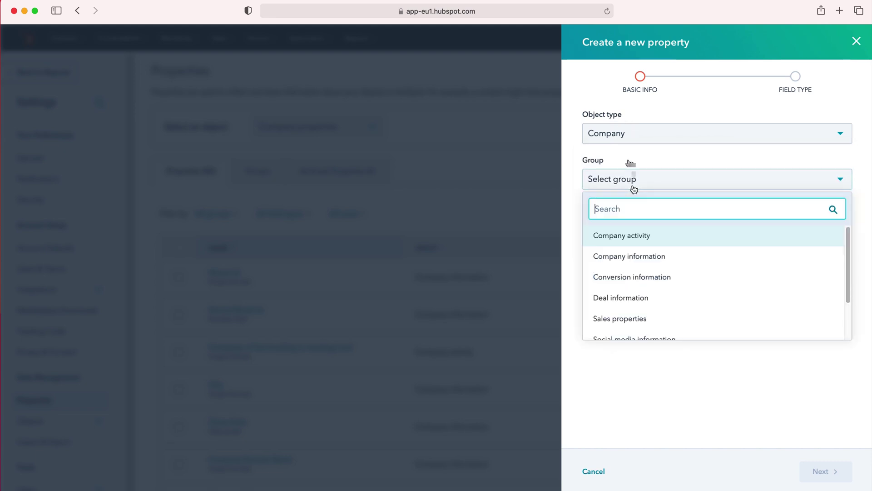
pyautogui.click(675, 260)
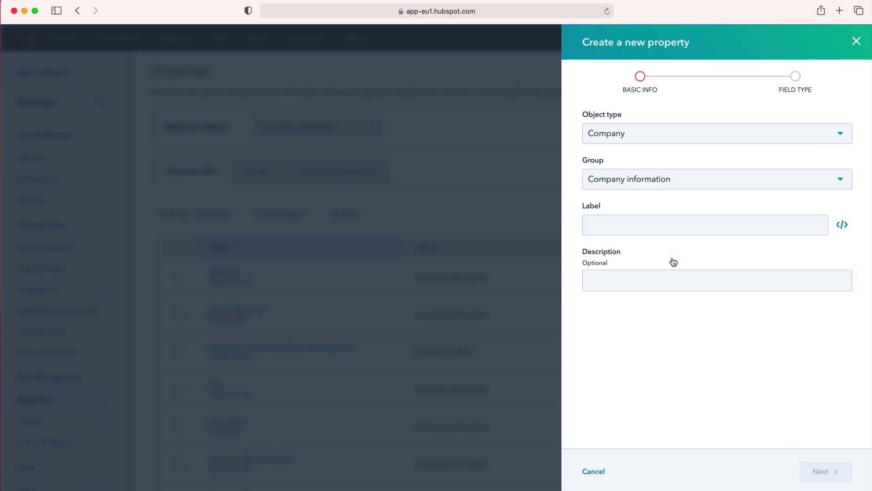
# Label the property 'Test Field', describe it as 'This is a test field', and continue.
pyautogui.click(643, 222)
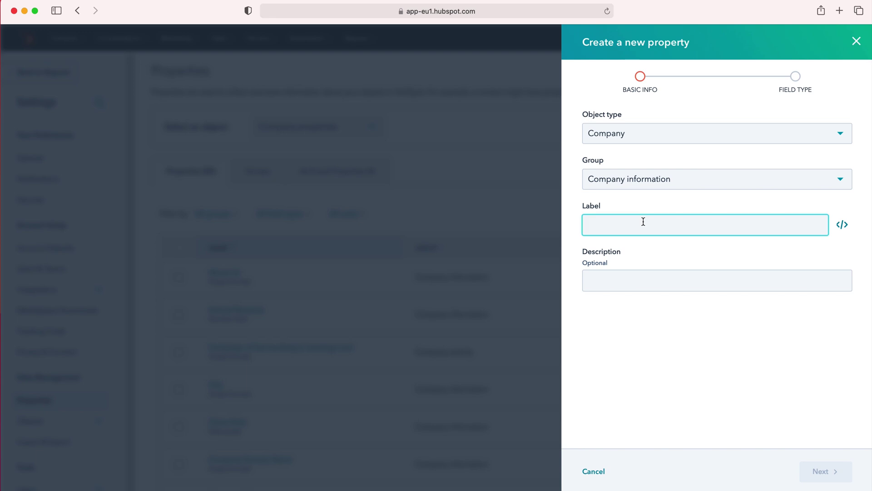
pyautogui.write('Test Fie')
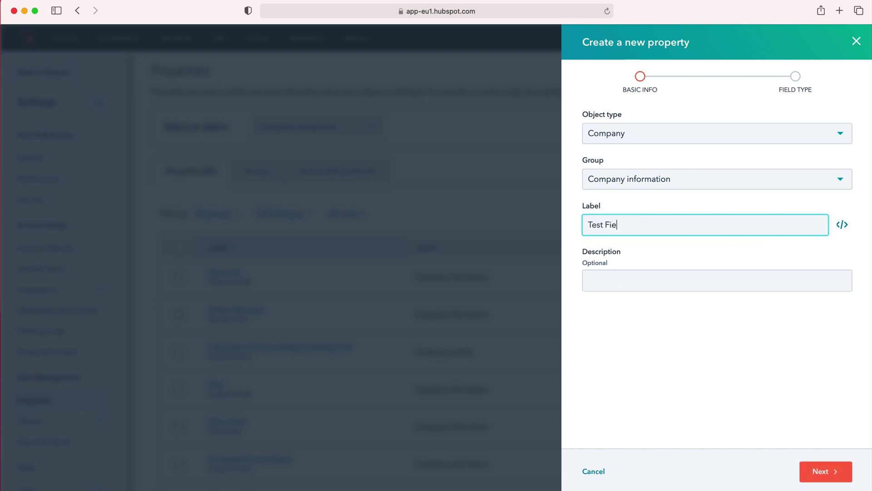
pyautogui.write('ld')
pyautogui.click(648, 277)
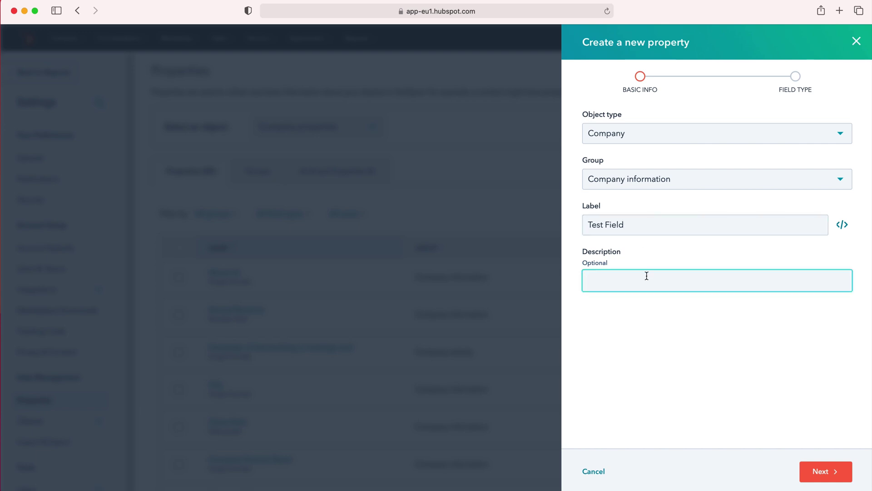
pyautogui.write('This is a test field')
pyautogui.click(670, 318)
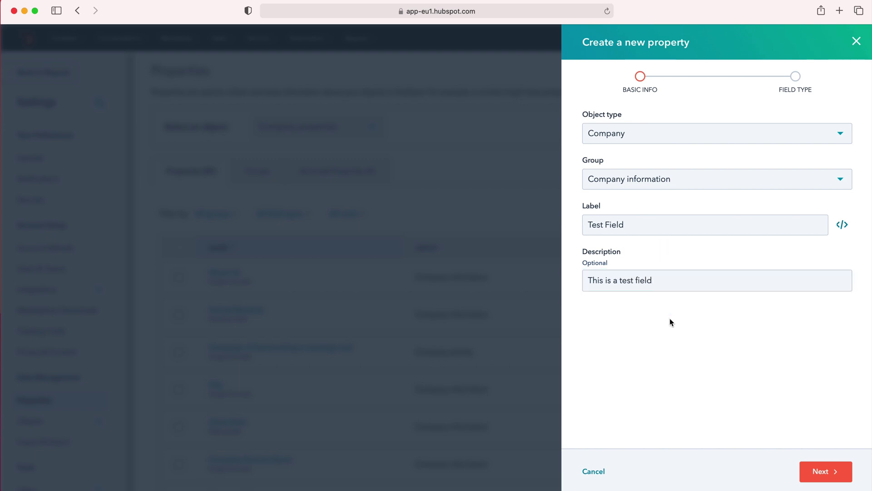
pyautogui.click(842, 472)
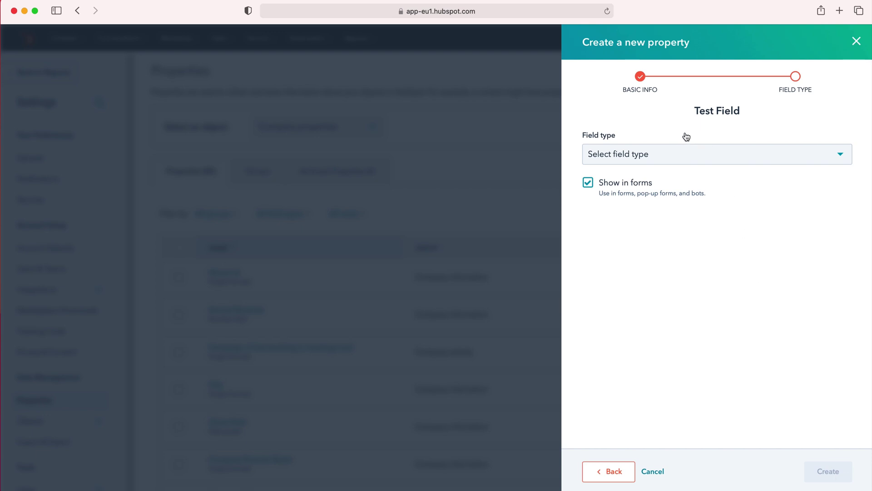
# Browse the Field type list to locate the Dropdown select option.
pyautogui.click(694, 158)
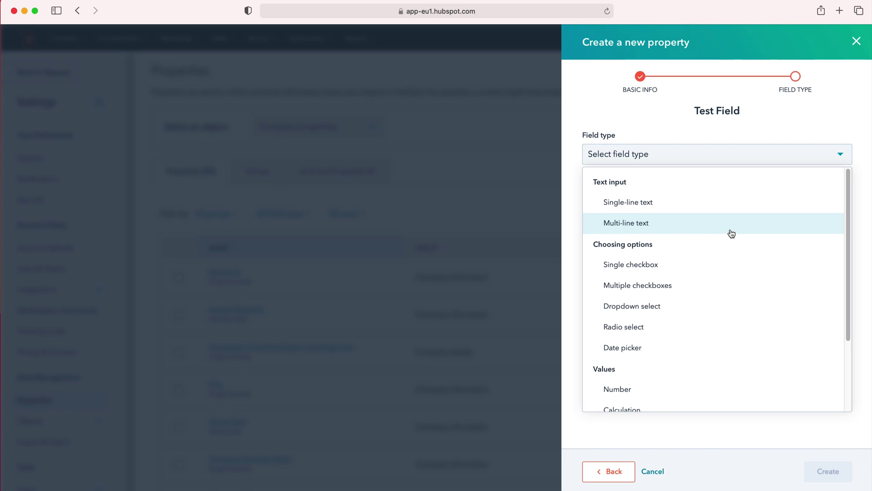
pyautogui.scroll(-5, 732, 233)
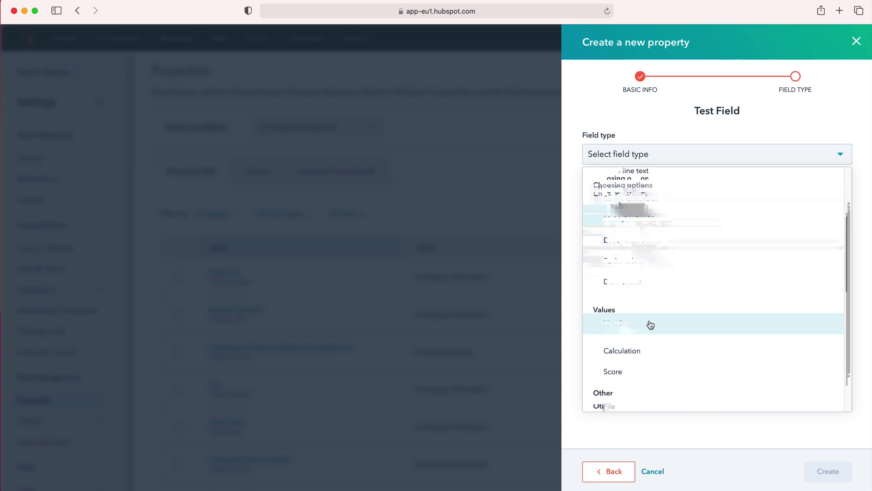
pyautogui.scroll(5, 716, 366)
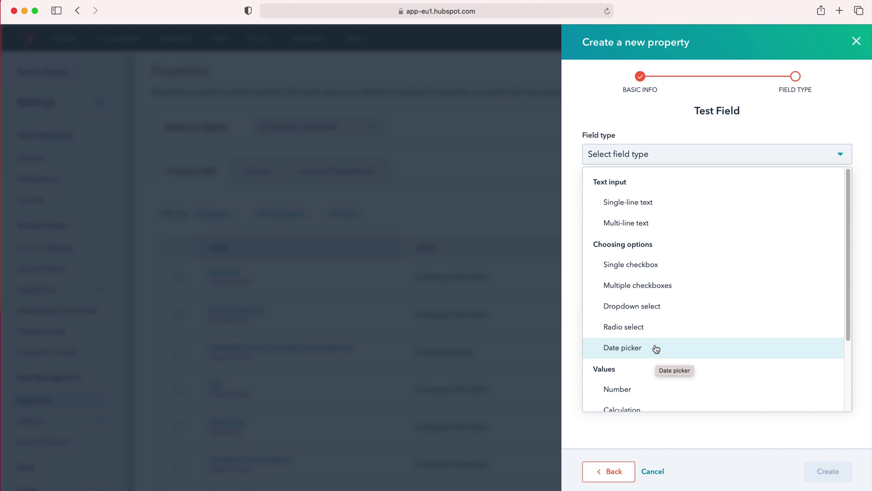
pyautogui.scroll(-2, 657, 348)
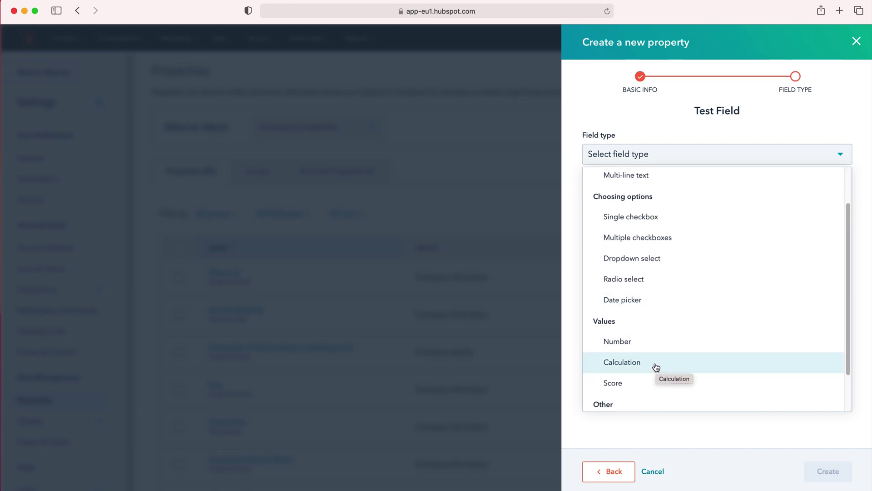
pyautogui.scroll(-2, 645, 386)
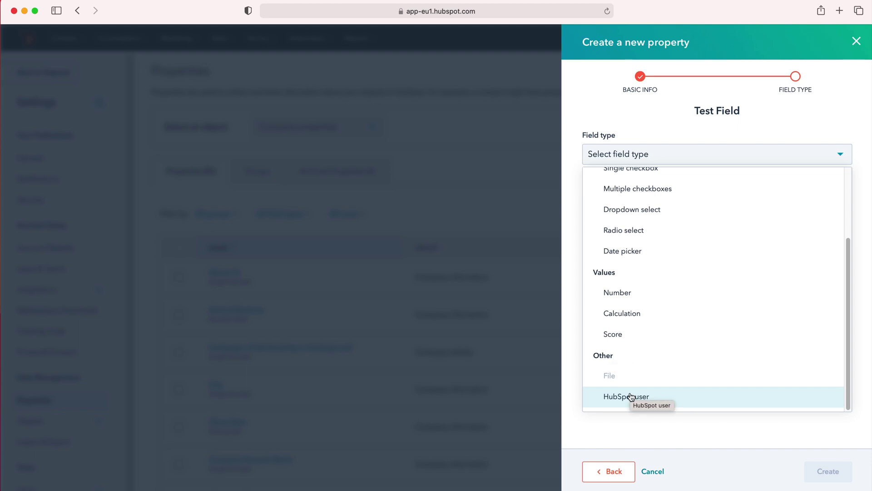
pyautogui.scroll(4, 629, 395)
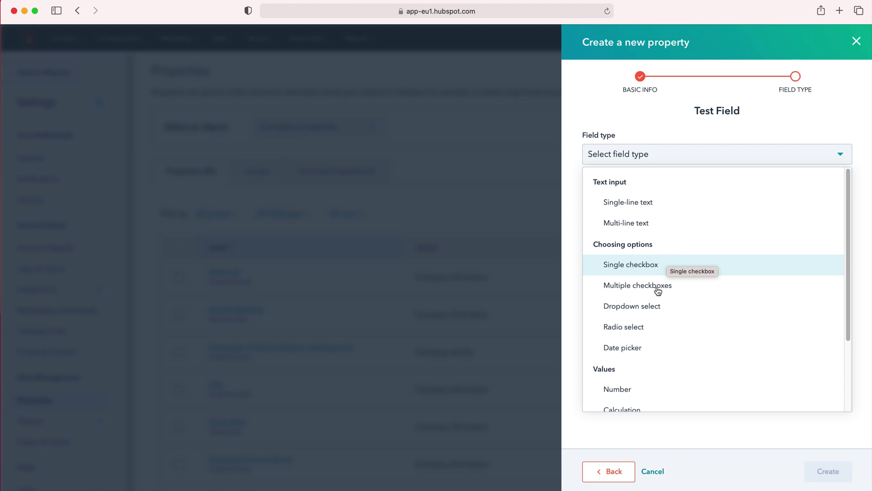
# Make the field a Dropdown select with options sorted alphabetically.
pyautogui.click(671, 309)
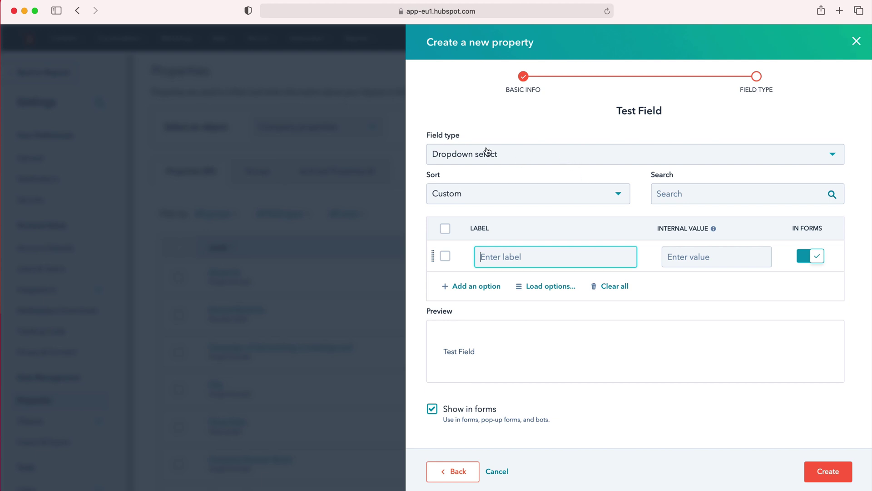
pyautogui.click(512, 201)
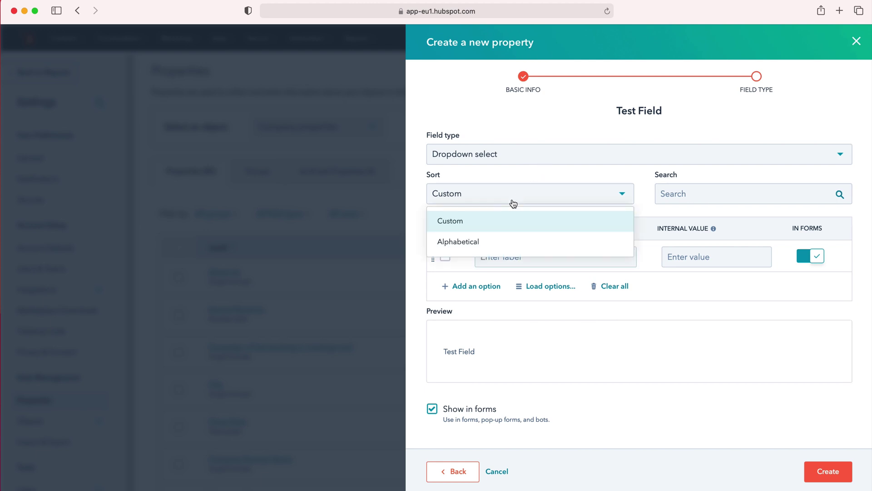
pyautogui.click(493, 245)
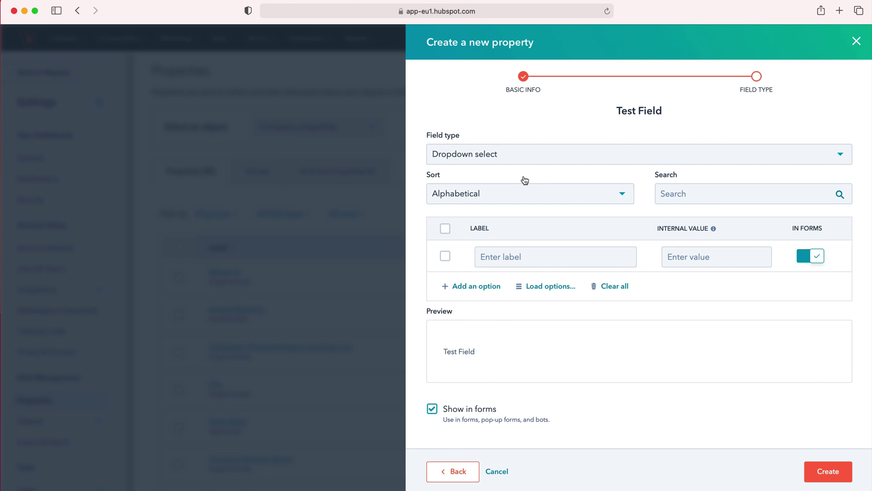
# Enter the three option labels Test 1, Test 2 and Test 3.
pyautogui.click(505, 259)
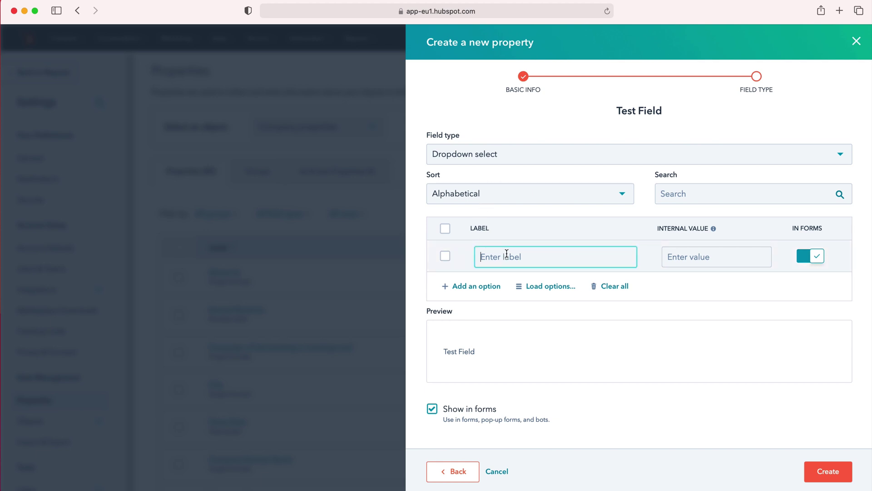
pyautogui.write('Test 1')
pyautogui.click(487, 288)
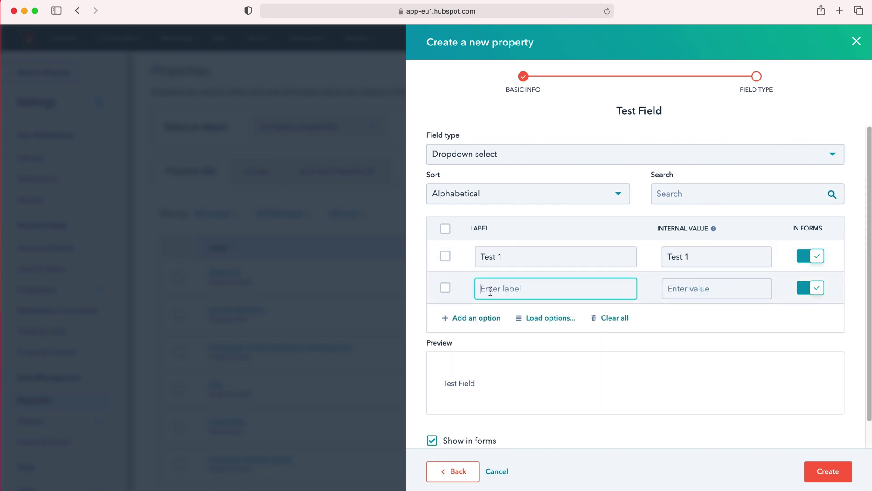
pyautogui.write('Test 2')
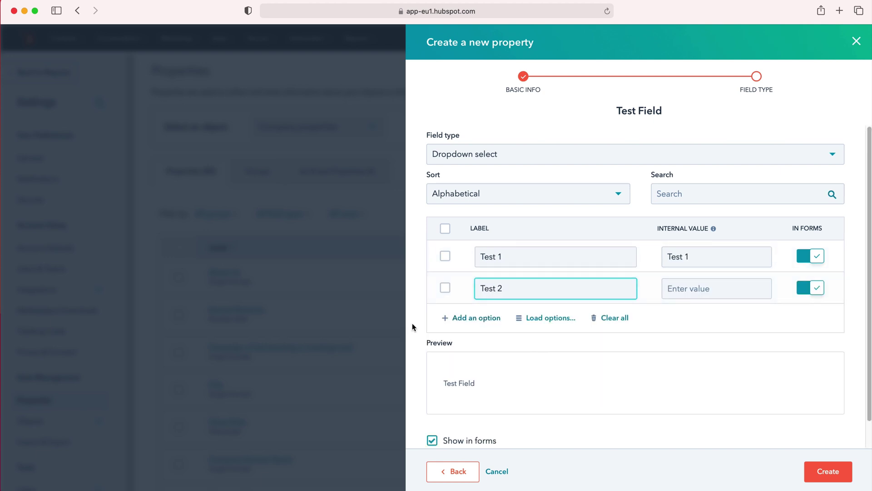
pyautogui.click(467, 317)
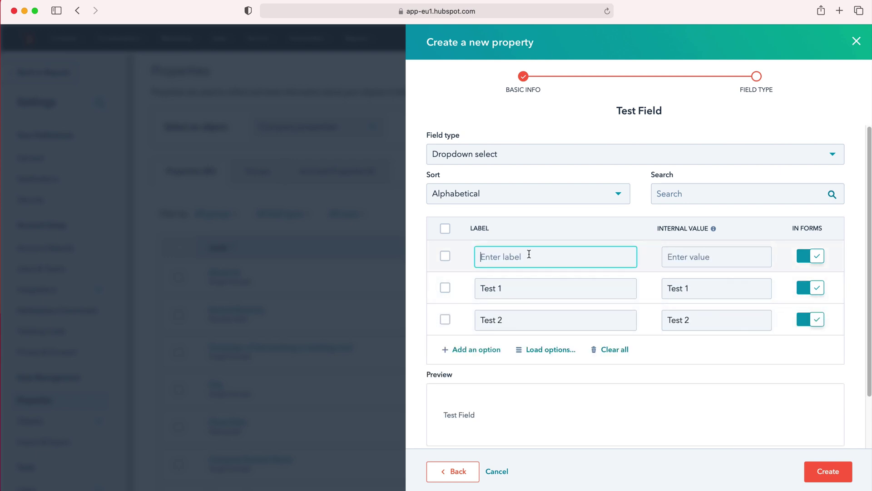
pyautogui.write('Test 3')
# Check that the Preview dropdown lists Test 1, Test 2 and Test 3.
pyautogui.click(601, 418)
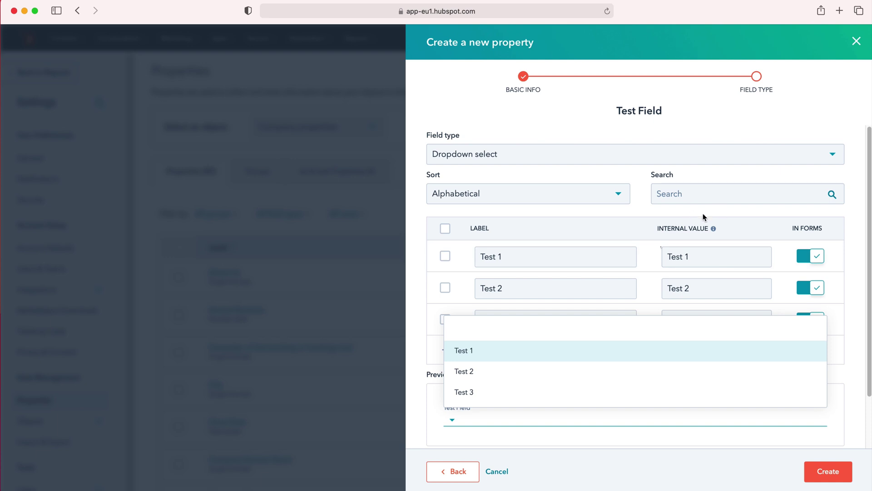
pyautogui.click(537, 348)
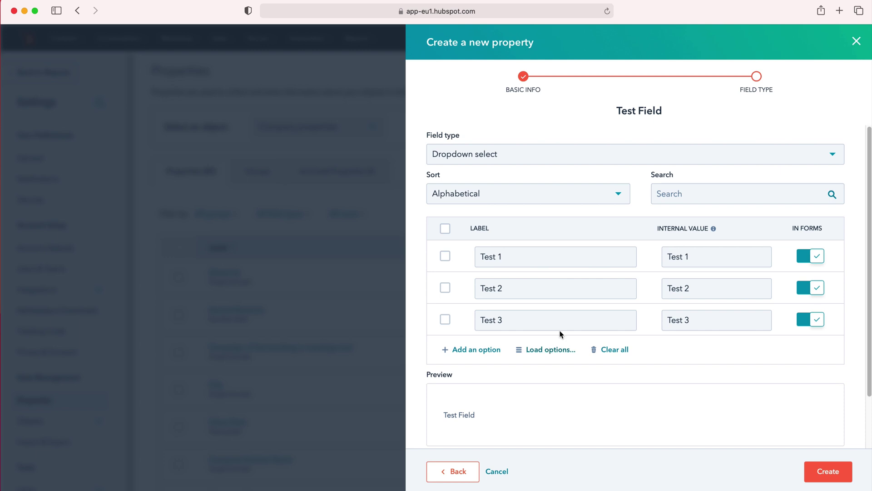
pyautogui.scroll(-1, 560, 325)
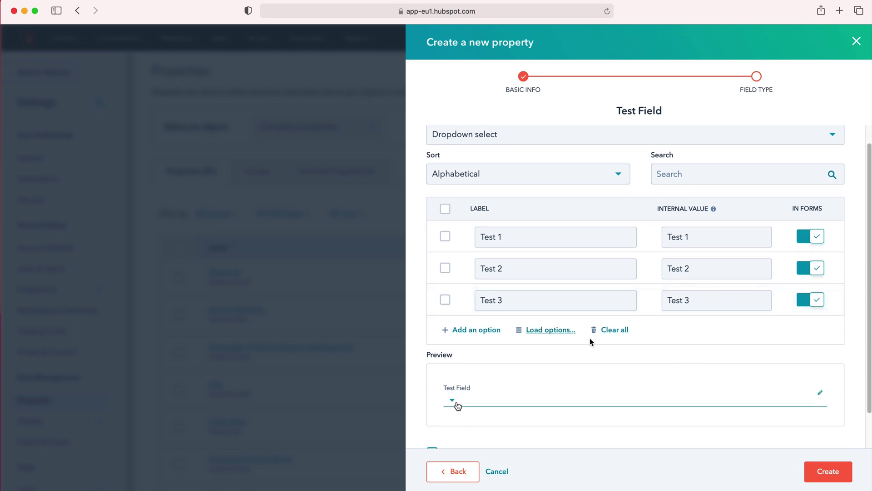
pyautogui.scroll(-2, 567, 363)
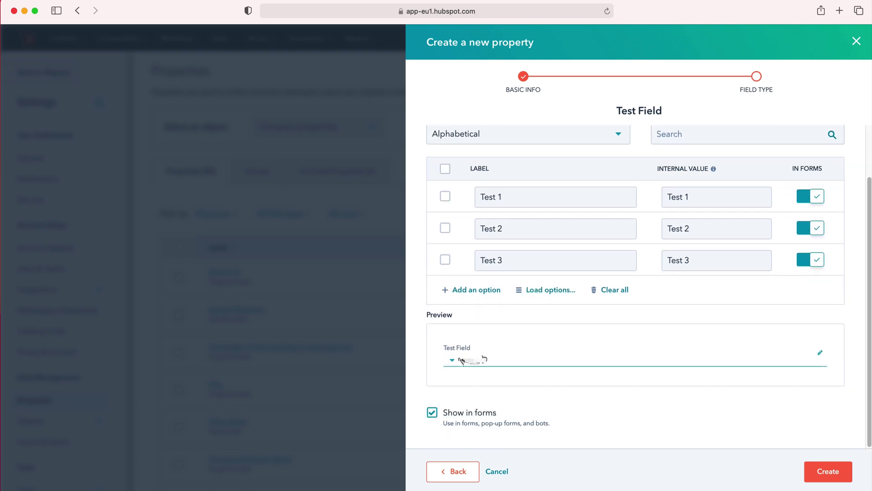
pyautogui.click(455, 361)
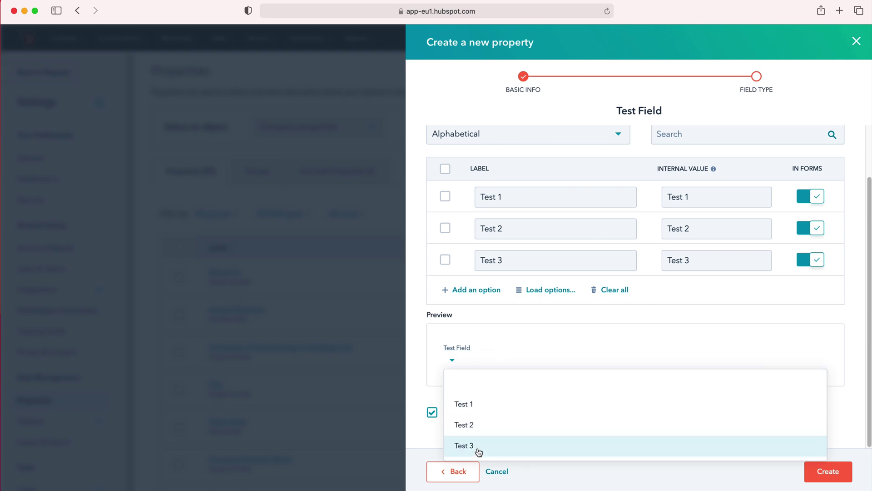
pyautogui.click(447, 370)
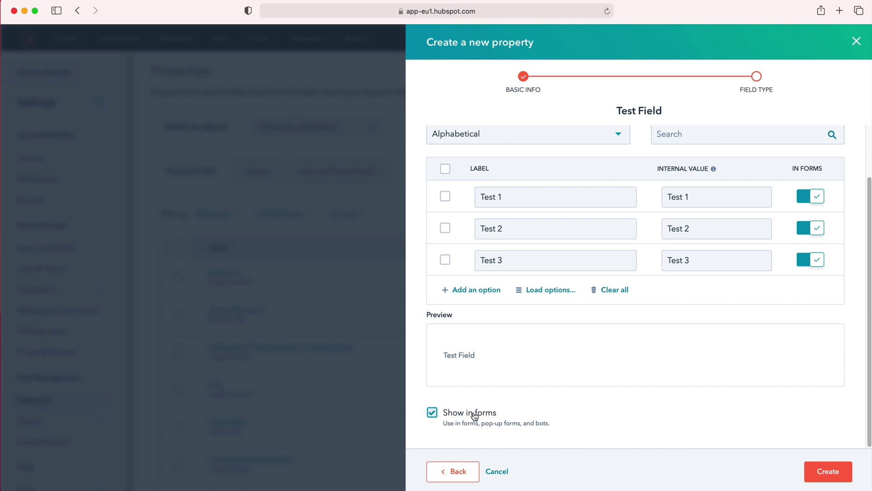
pyautogui.scroll(5, 608, 410)
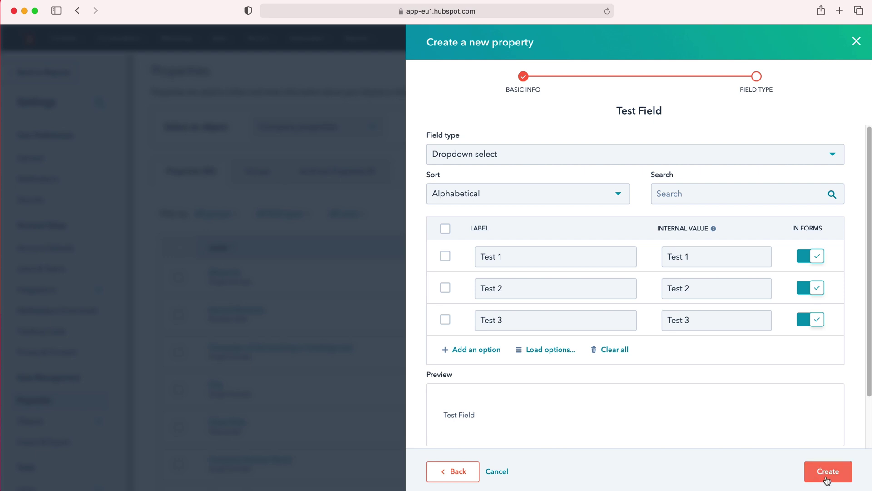
# Create the Test Field property and dismiss the 'Test Field was updated' notice.
pyautogui.click(826, 475)
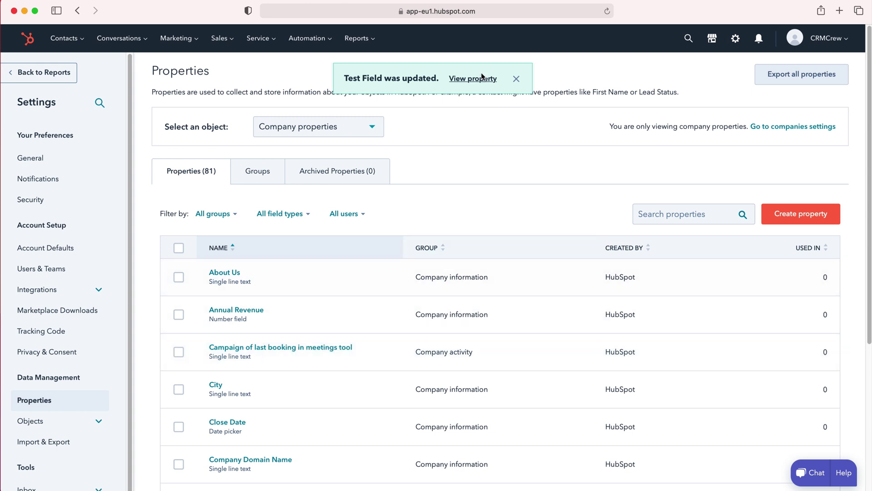
pyautogui.click(517, 78)
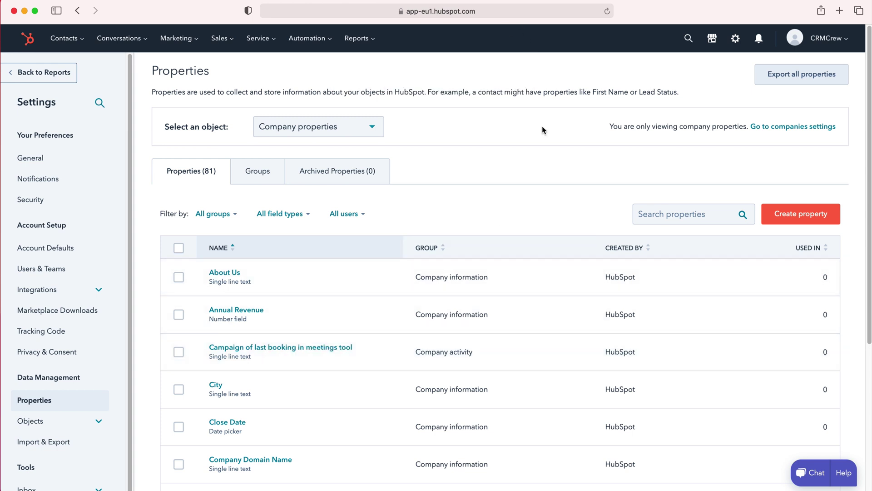